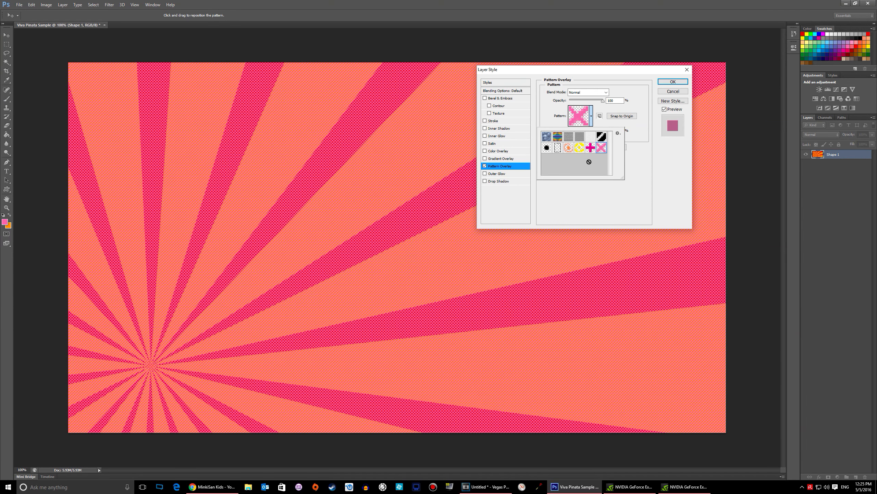
Lower the pattern overlay's opacity to roughly half and apply the layer style to the sunburst shape.
left_click(602, 100)
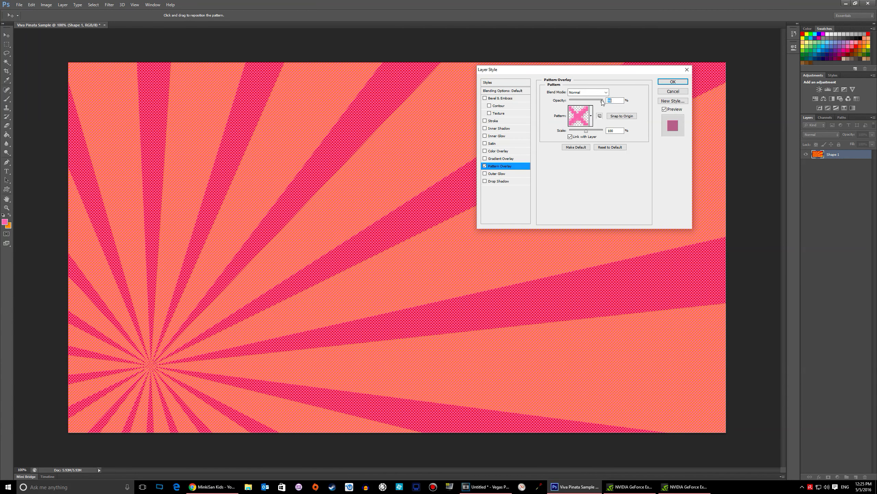
left_click_drag(602, 100, 584, 101)
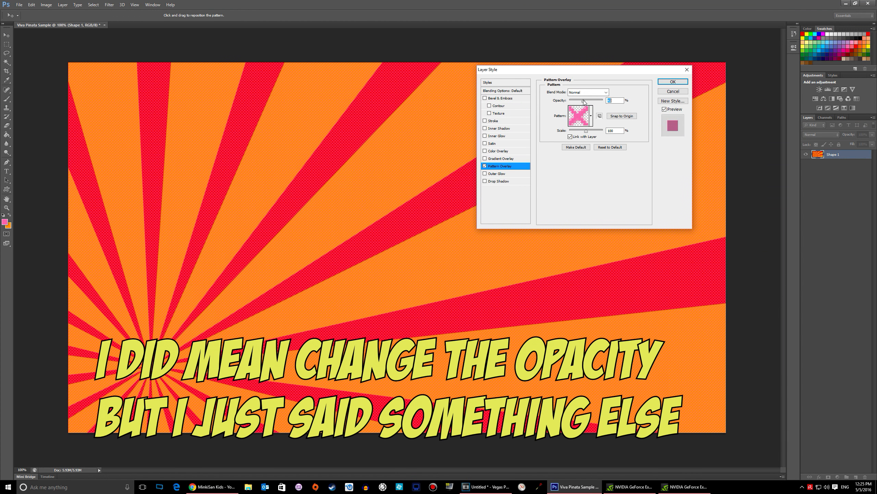
left_click(674, 81)
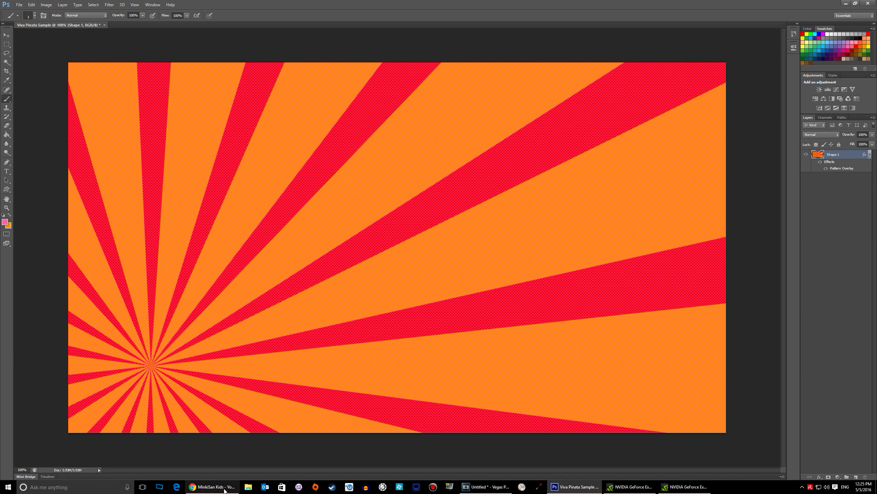
Switch to File Explorer, open Pictures > PNGS > Viva Pinata PNGS and move the window aside so the canvas is visible.
left_click(248, 486)
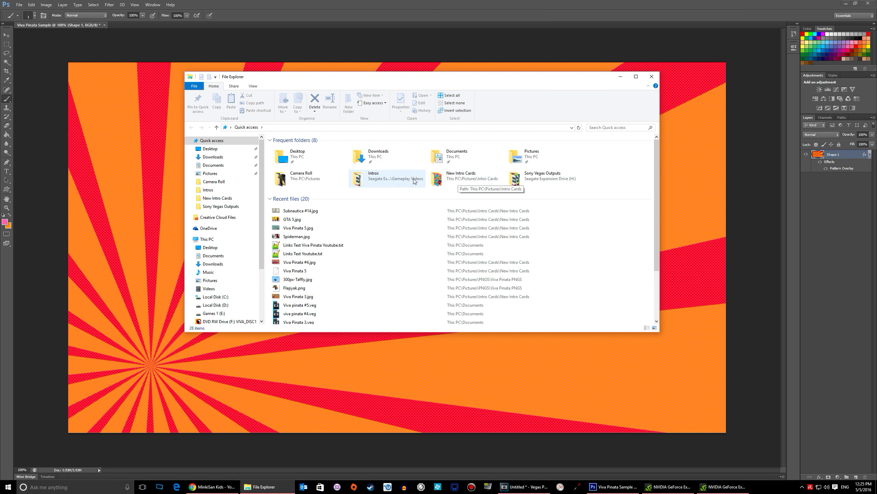
left_click(511, 159)
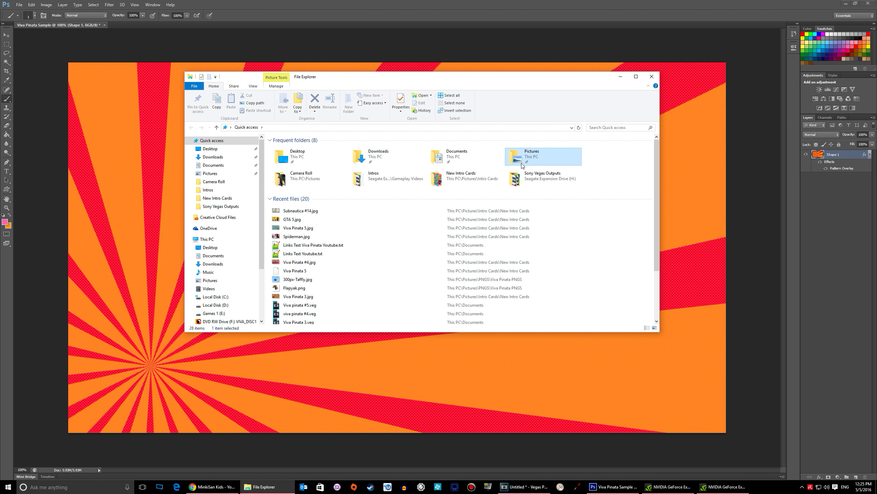
double_click(511, 159)
double_click(379, 217)
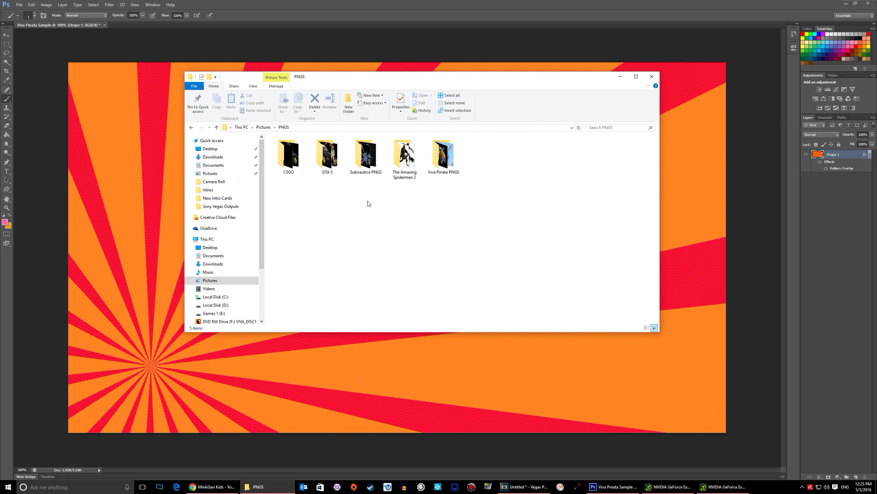
double_click(439, 156)
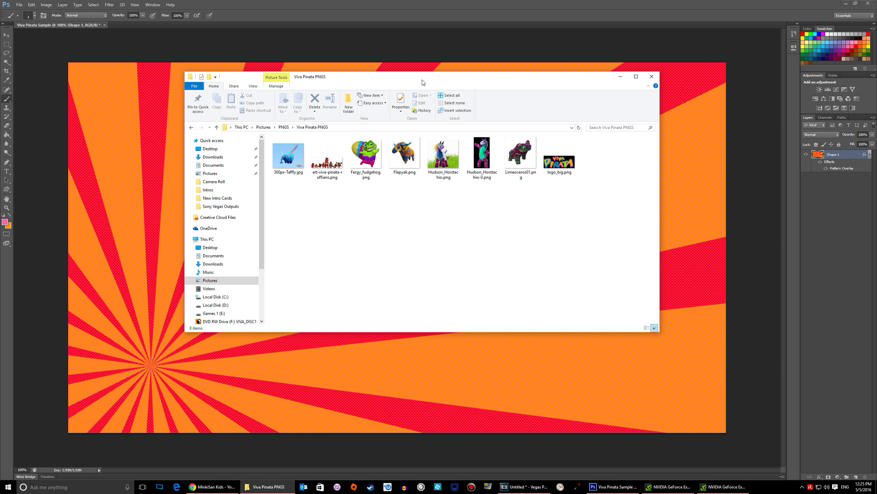
left_click_drag(423, 80, 647, 77)
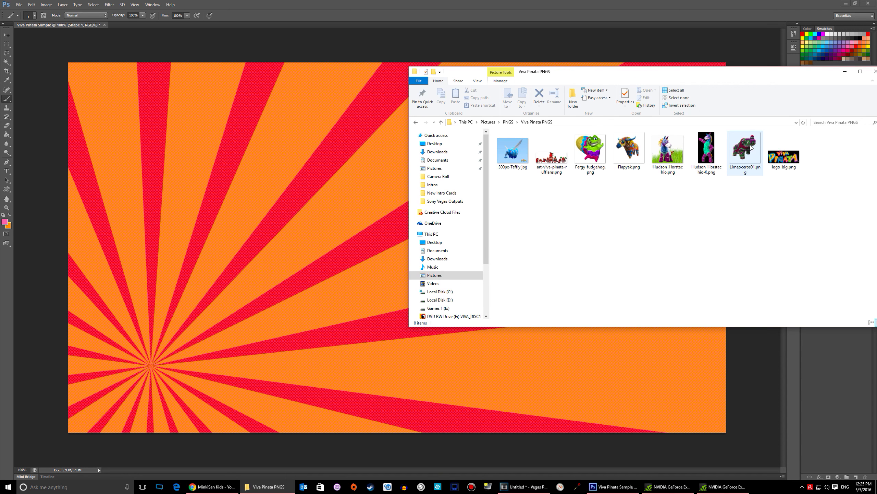
Place Limeoceros01.png in the document, scaled to about 57% width and 46% height, in the canvas's lower-left corner.
left_click_drag(748, 150, 239, 388)
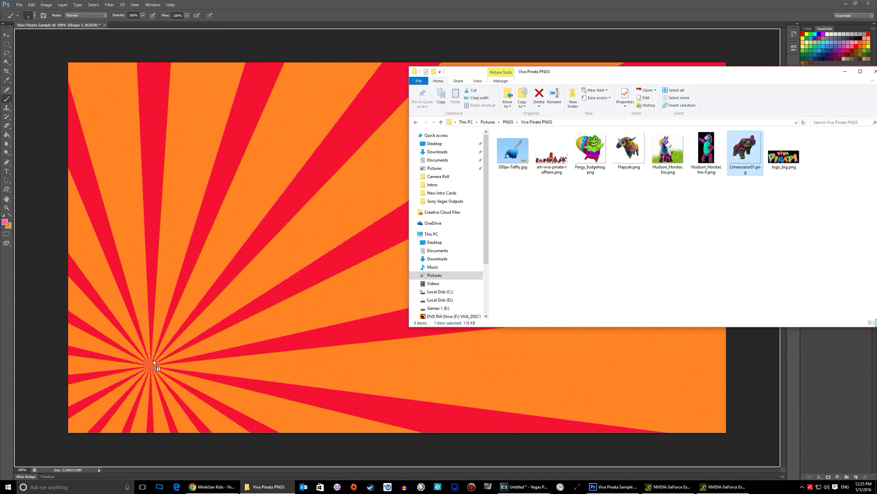
left_click_drag(154, 360, 153, 360)
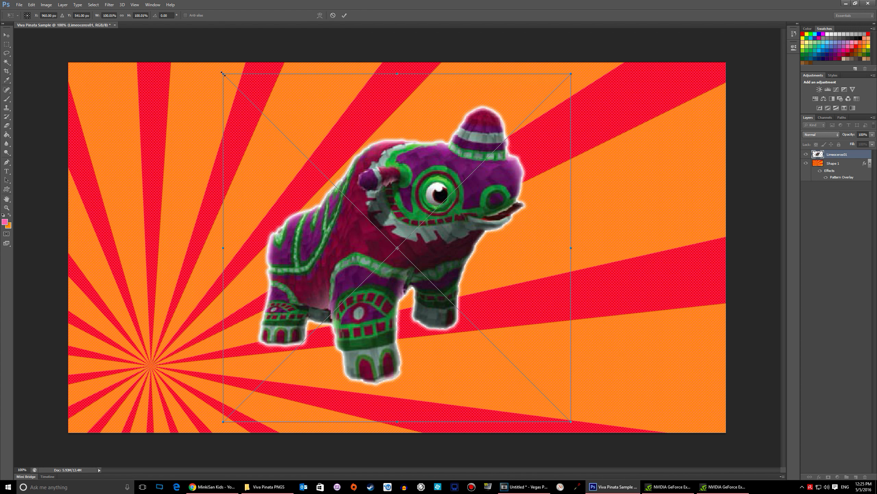
left_click_drag(222, 74, 374, 260)
left_click_drag(470, 317, 185, 331)
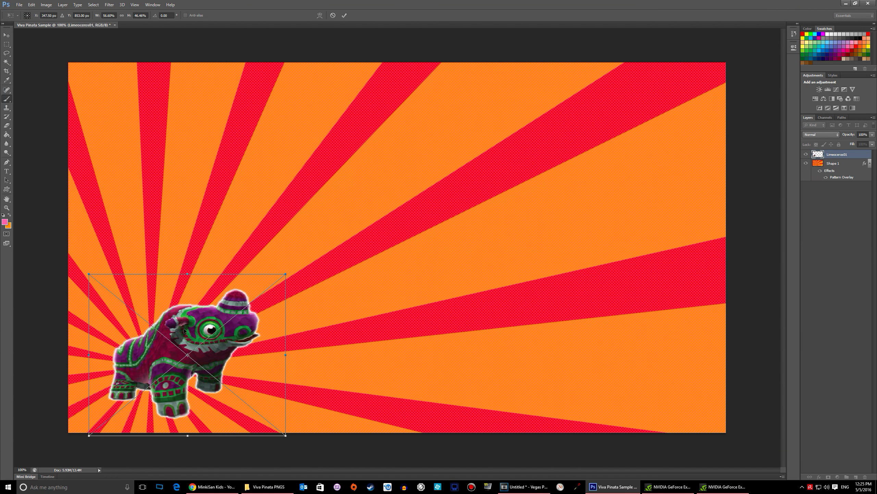
key("Return")
key("b")
left_click(179, 364)
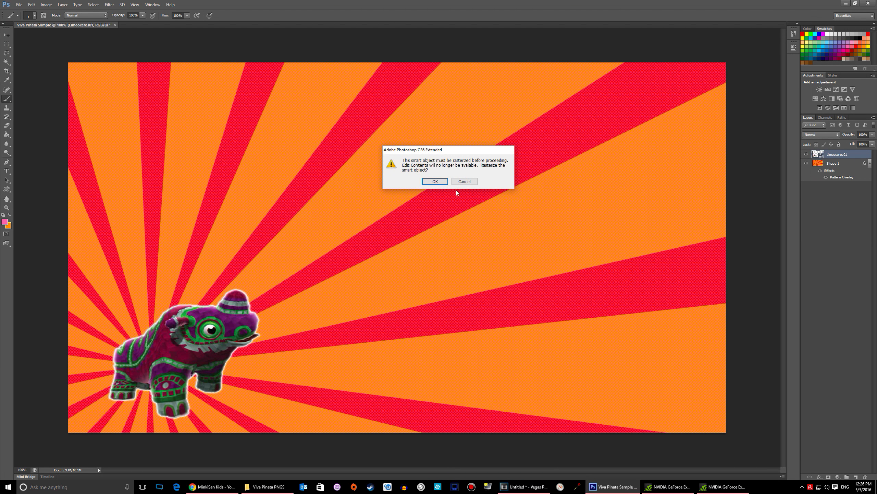
left_click(464, 181)
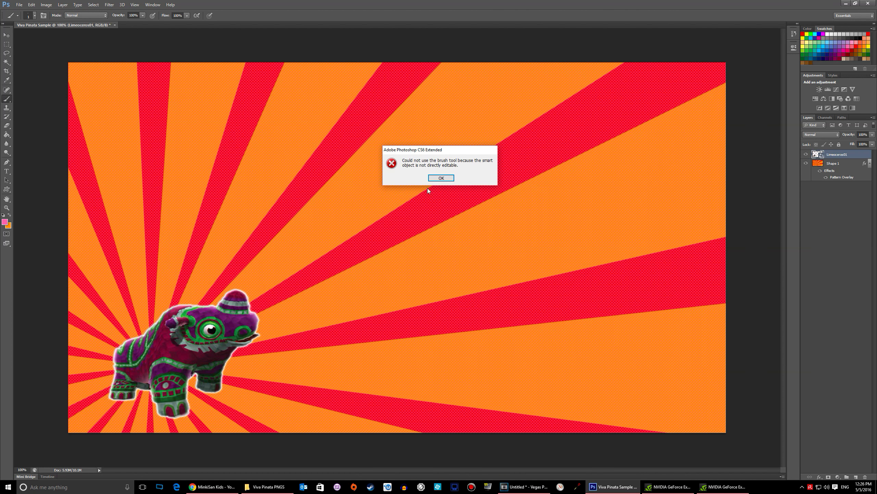
left_click(441, 178)
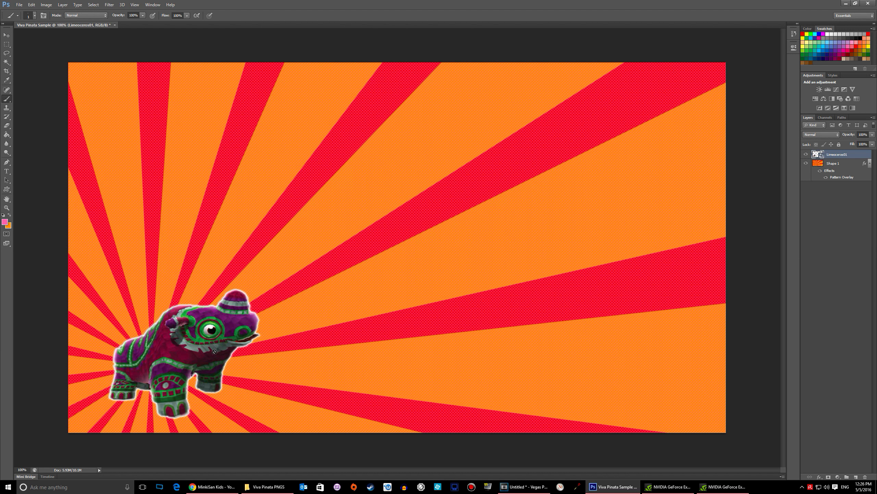
Place logo_big.png in the document, scaled to about 14.6% width and 12% height, centred in the upper part of the canvas.
left_click(264, 484)
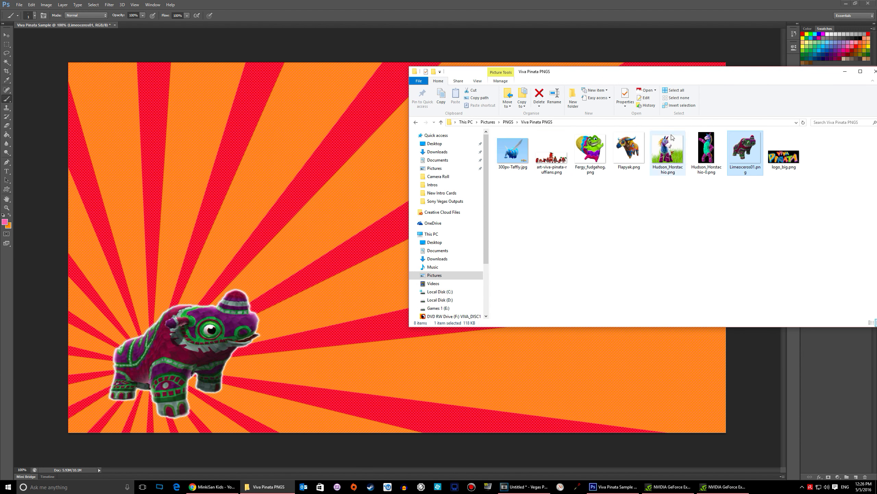
left_click_drag(783, 152, 337, 199)
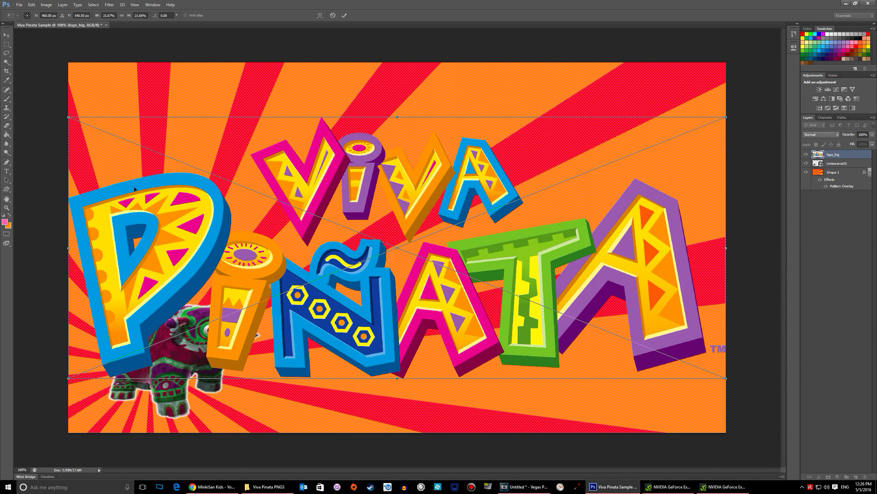
left_click_drag(66, 117, 283, 234)
left_click_drag(493, 271, 393, 133)
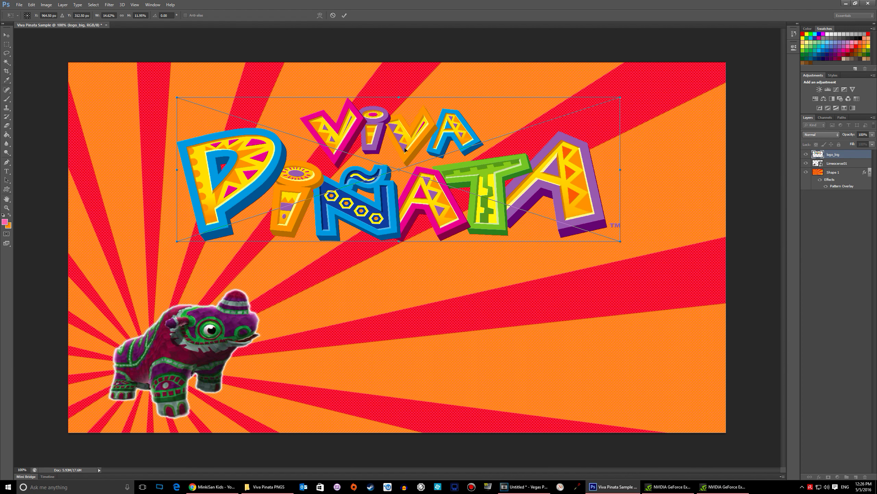
key("b")
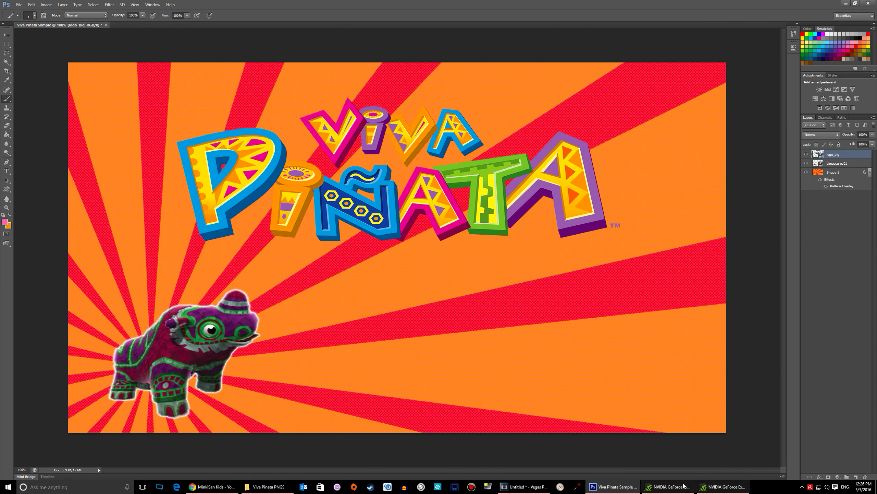
Place Fergy_fudgehog.png in the document, scaled to about 32% width and 34% height, against the canvas's right edge.
left_click(266, 486)
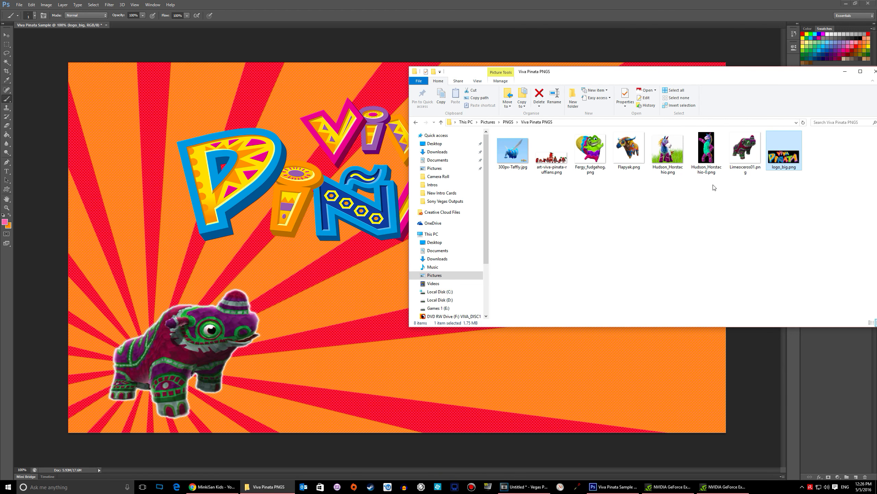
left_click_drag(590, 148, 342, 290)
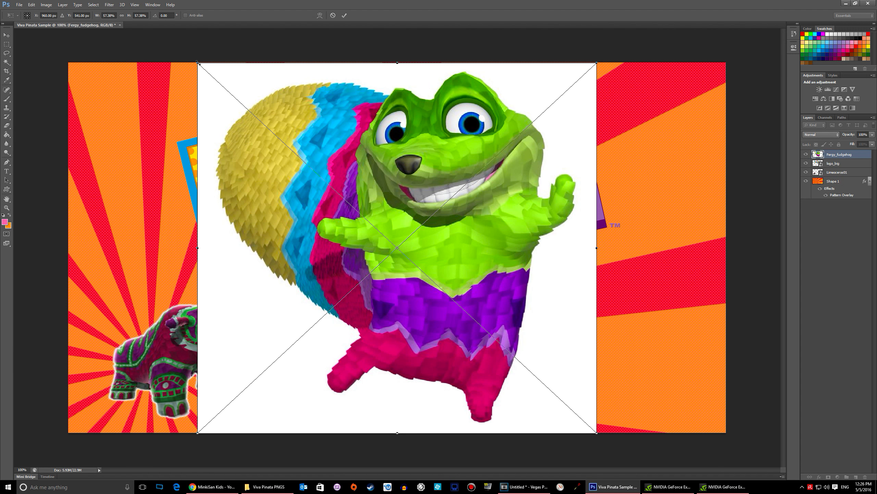
left_click_drag(198, 64, 371, 210)
left_click_drag(514, 330, 645, 274)
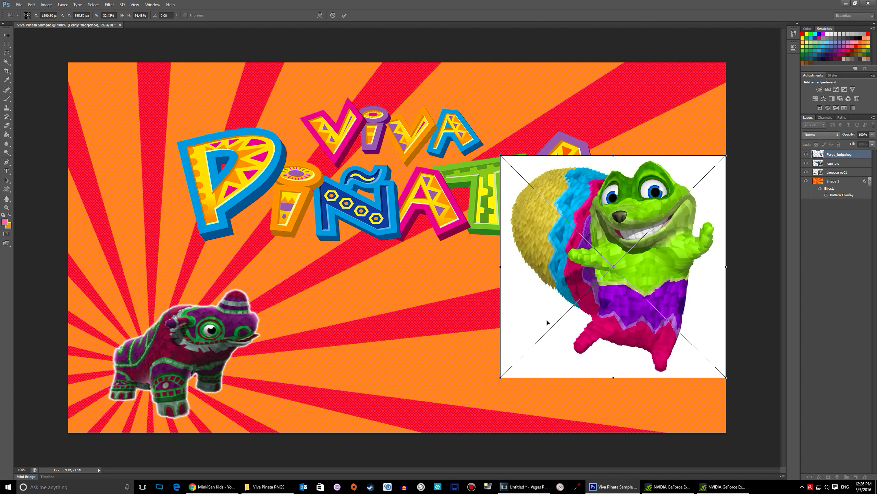
key("b")
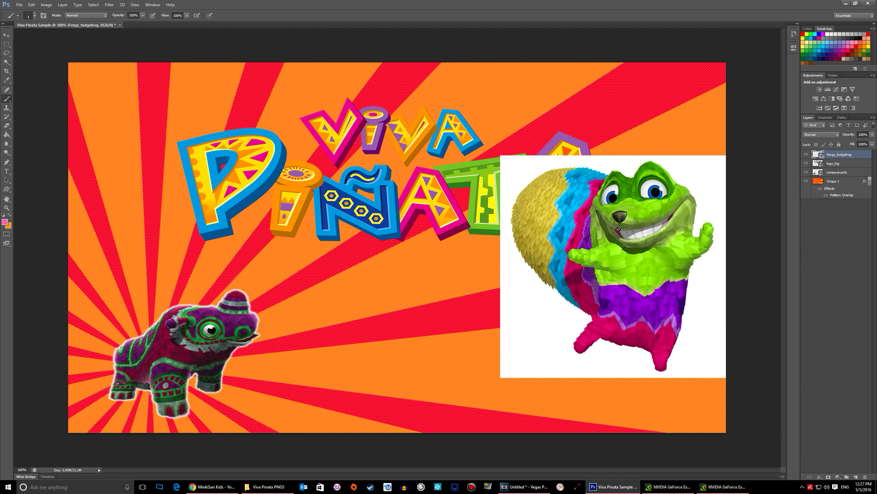
Rasterize the Fergy_fudgehog layer and remove its white background with the Magic Wand, leaving nothing selected.
right_click(831, 156)
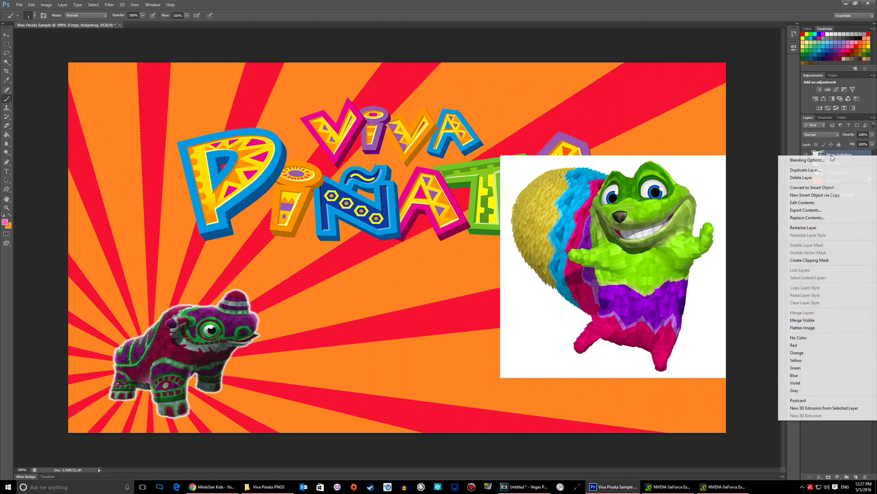
left_click(808, 228)
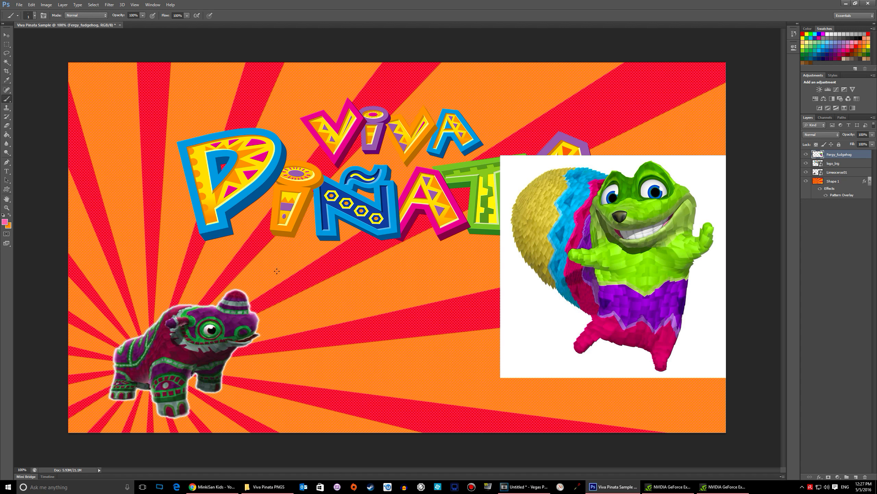
left_click_drag(6, 62, 32, 69)
left_click(515, 165)
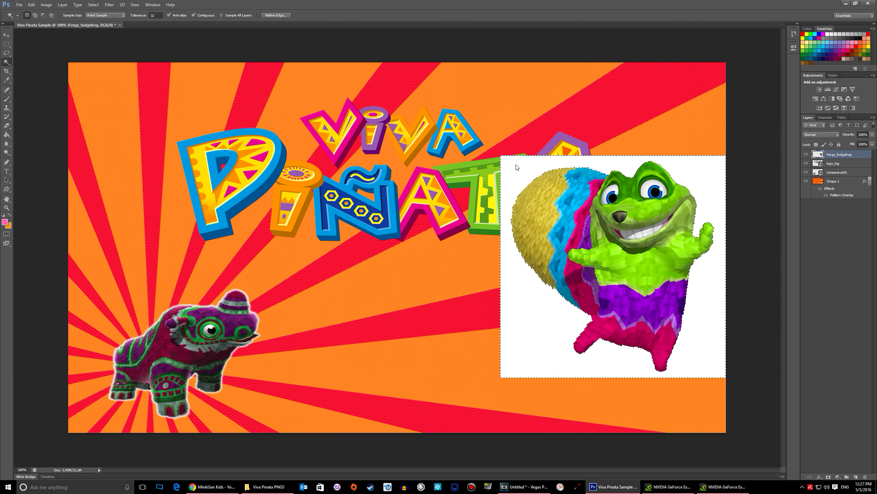
key("Delete")
key("ctrl+d")
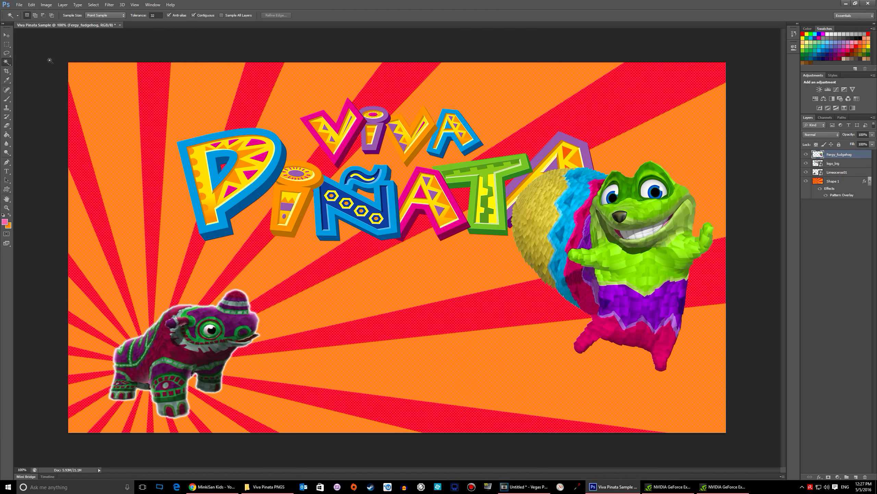
Shift the Fergy_fudgehog character slightly right and down, and put the logo_big layer above it.
left_click(7, 35)
left_click_drag(582, 262, 624, 299)
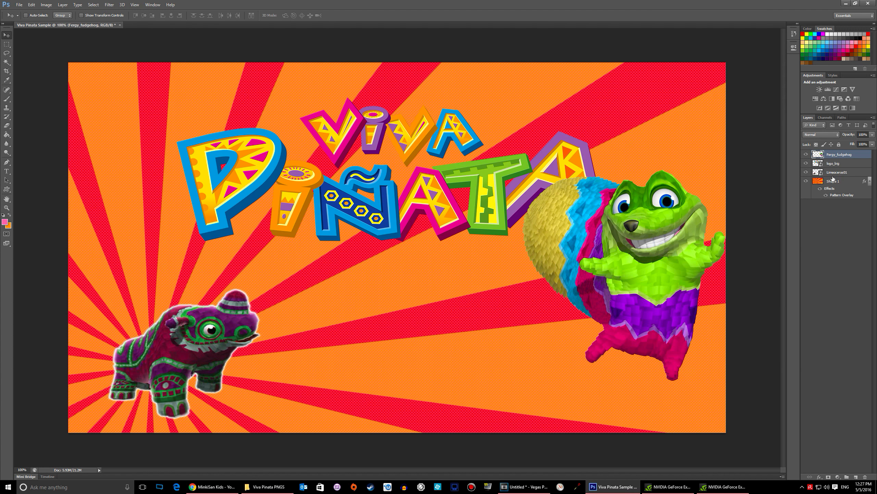
left_click_drag(833, 163, 836, 154)
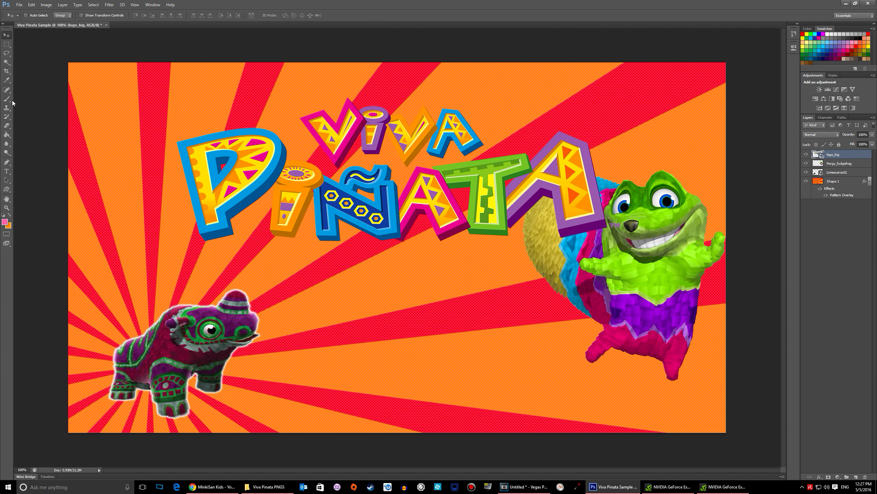
Draw a wide text box below the logo, spanning between the two characters, and enter EPISODE.
left_click(6, 171)
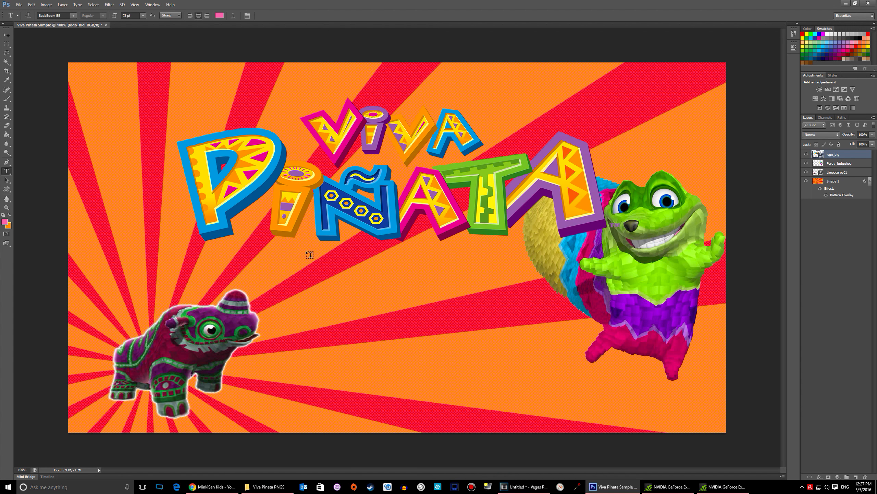
left_click_drag(138, 249, 624, 408)
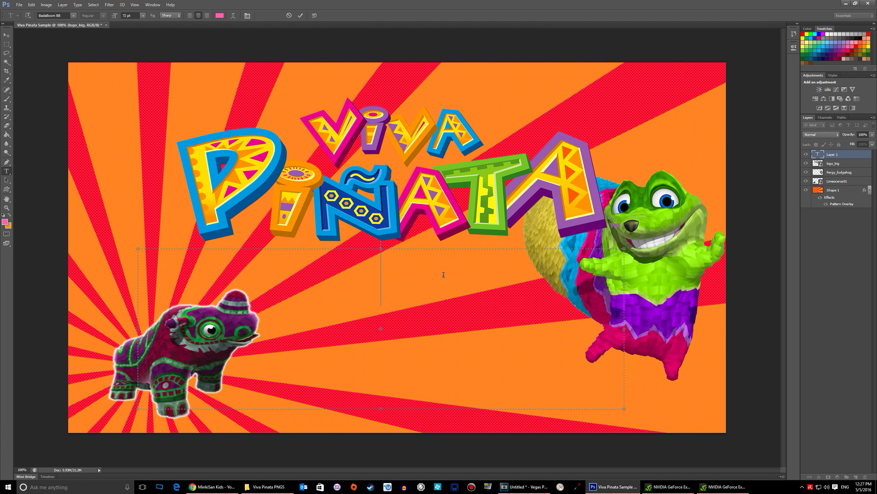
type("EPISODE")
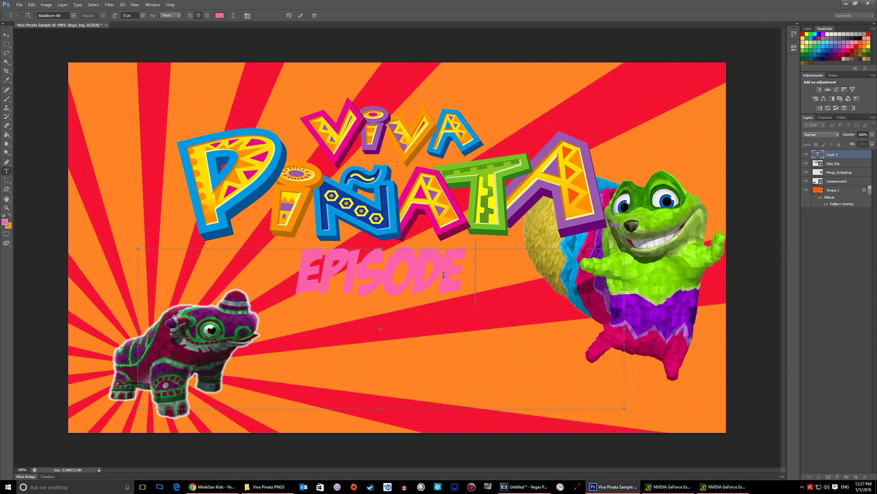
type(" ~")
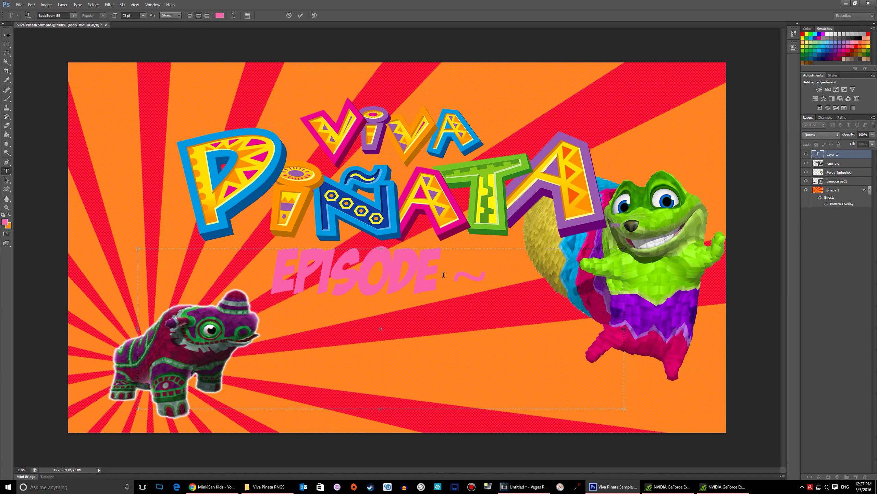
key("BackSpace")
type("#")
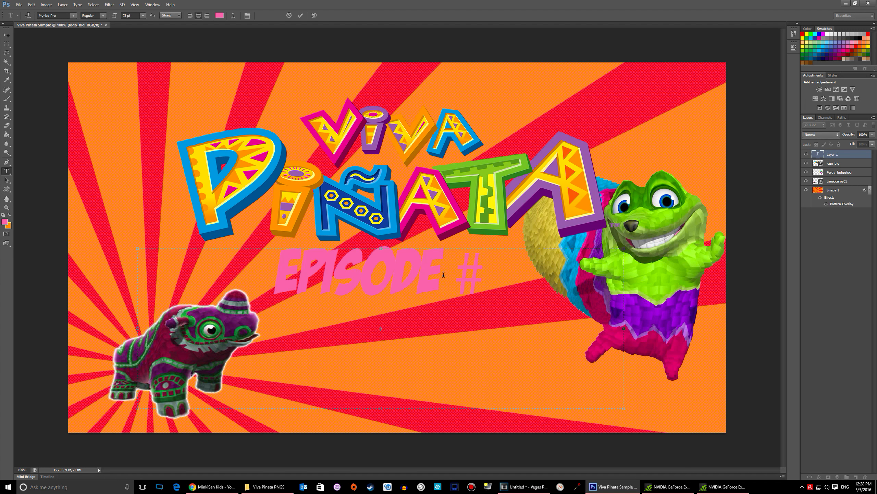
key("BackSpace")
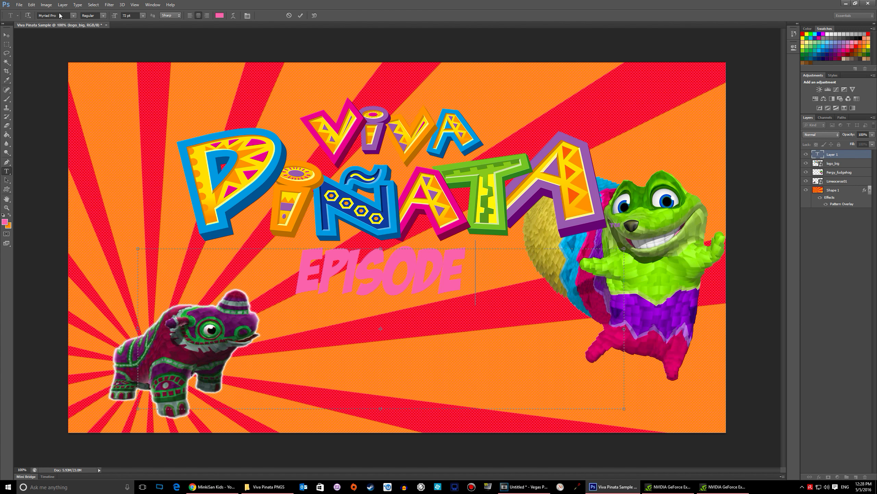
left_click(73, 15)
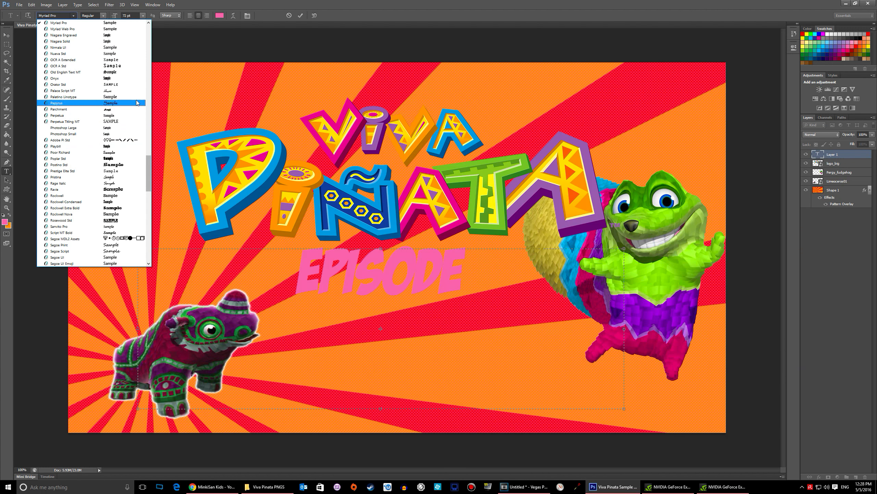
scroll(138, 169, "up", 3)
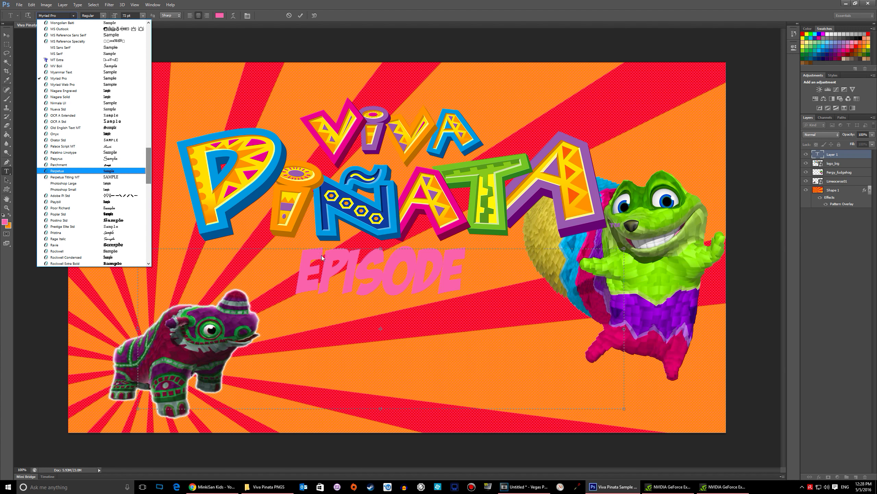
left_click(466, 263)
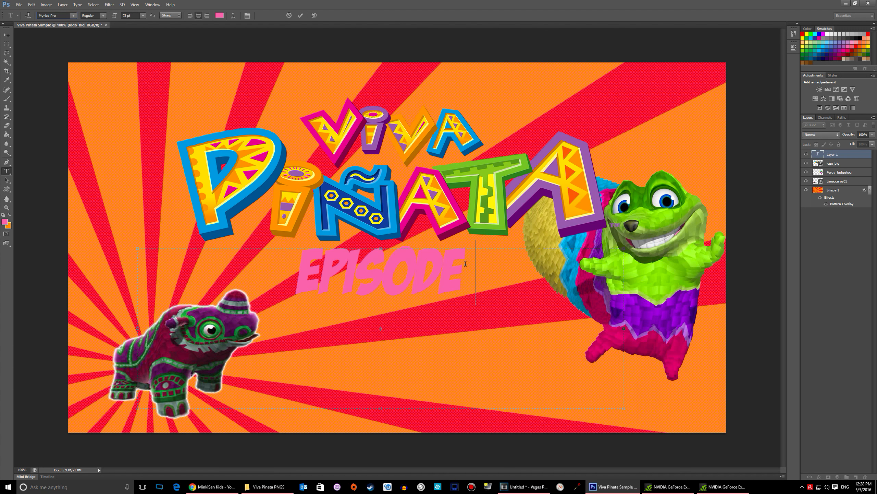
Append #6 after the word EPISODE in the text box.
type("#")
key("BackSpace")
type("#")
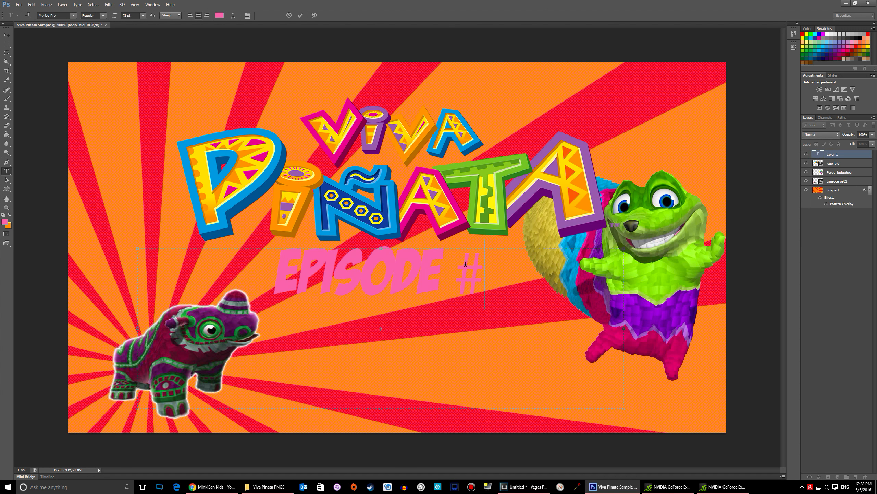
type("6")
Set the font of the #6 characters to BadaBoom BB.
key("shift+Left")
key("shift+Left")
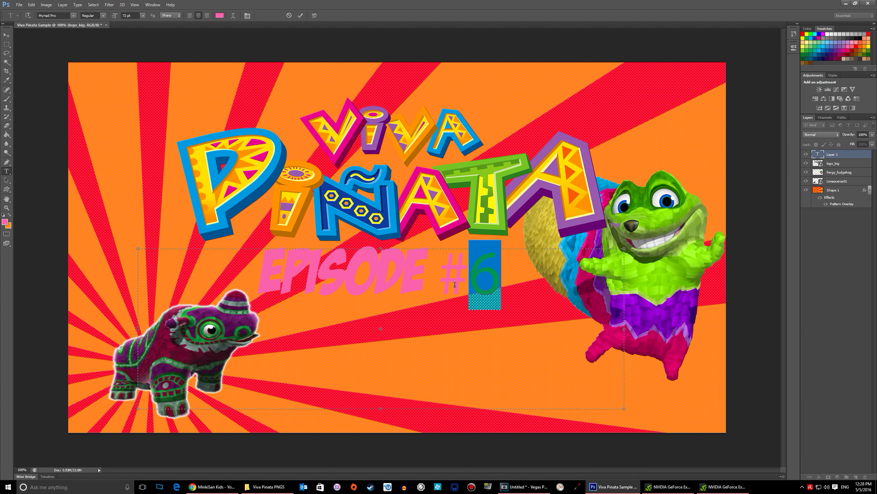
left_click(73, 18)
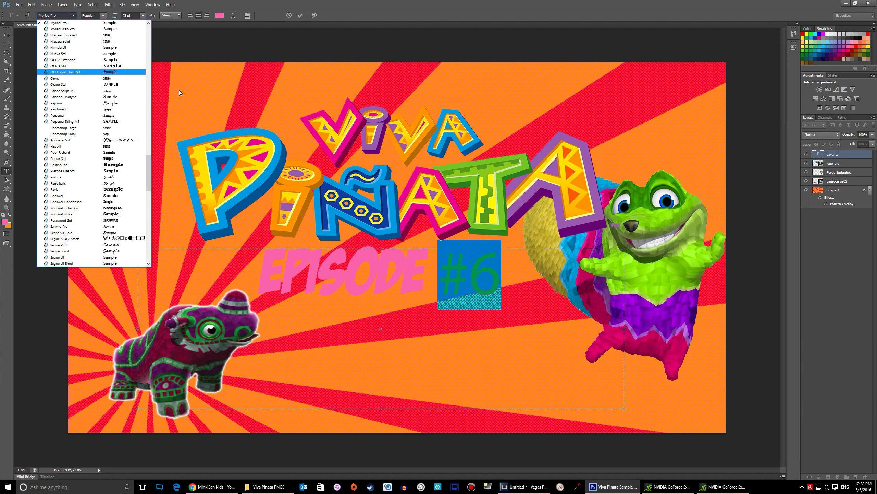
scroll(139, 36, "up", 10)
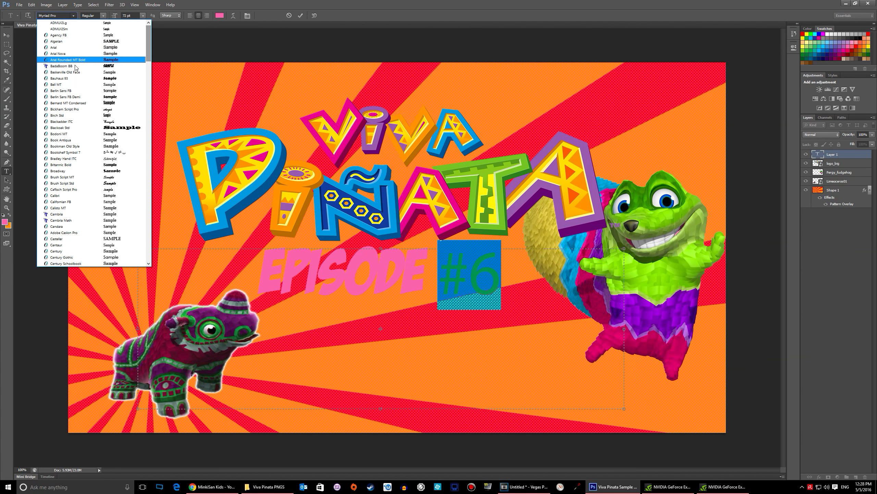
left_click(64, 67)
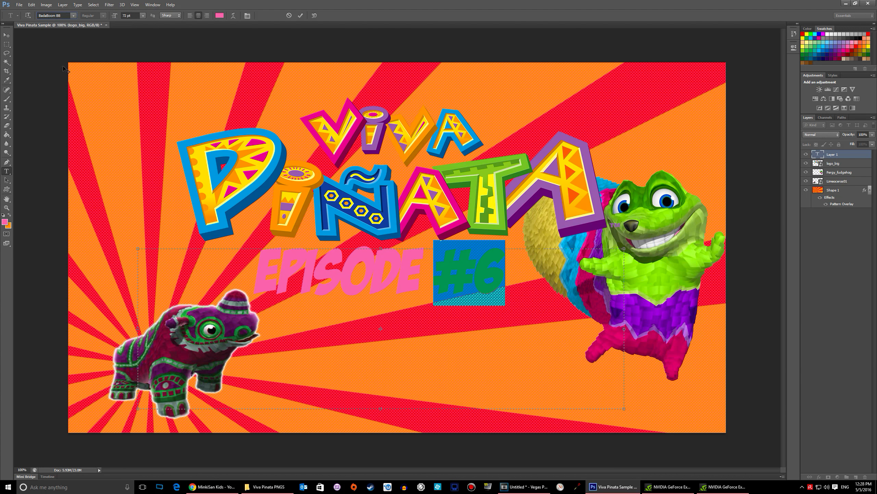
Add DON'T KNOW as a second line below EPISODE #6, and shift the text layer slightly right and down.
left_click(517, 293)
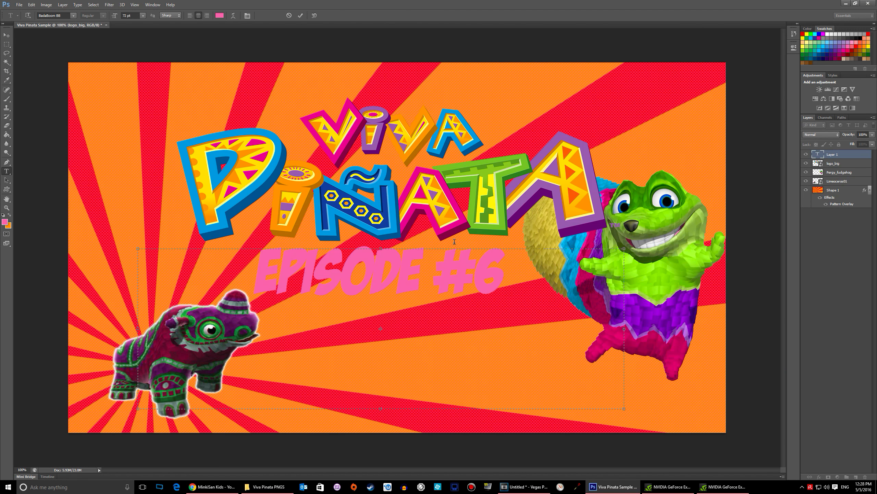
key("Return")
type("DON'T KNOW")
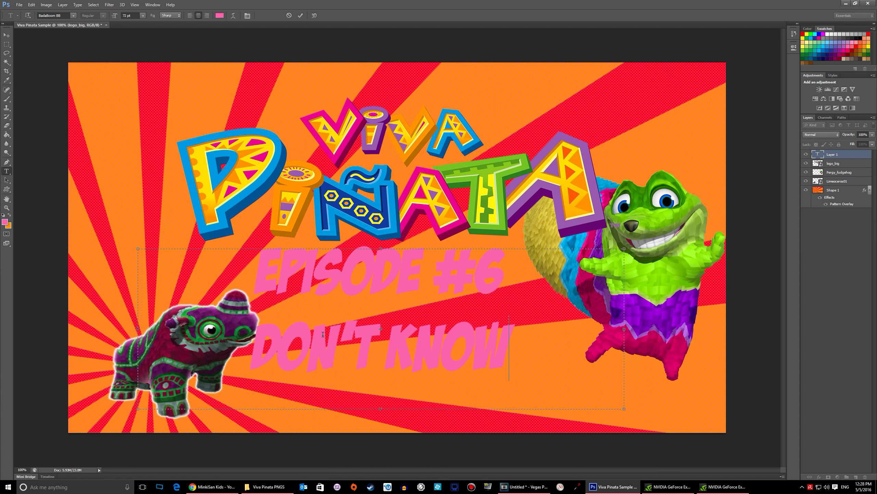
left_click(7, 35)
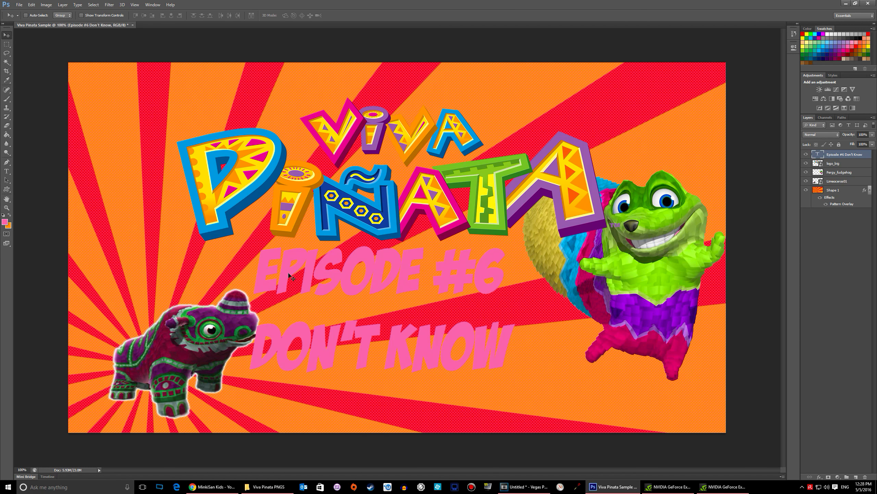
left_click_drag(291, 279, 314, 292)
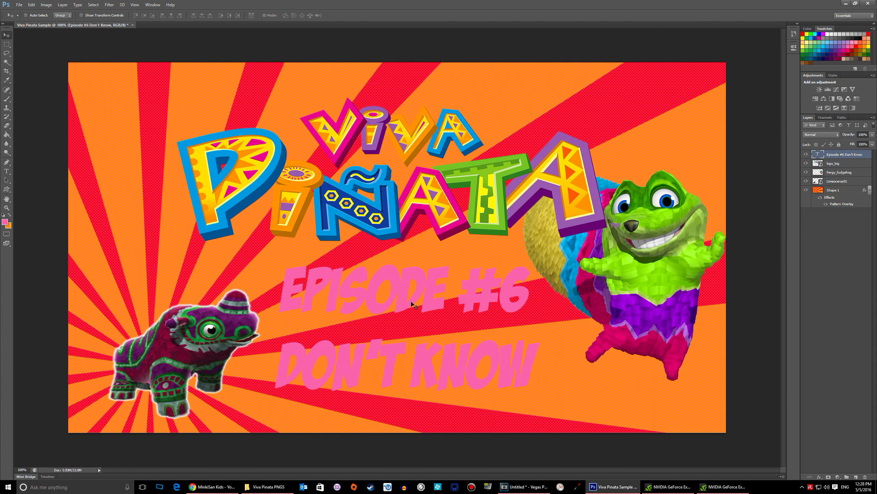
Give the episode text layer a black Stroke positioned outside, with Normal blending and 100% opacity.
left_click(63, 4)
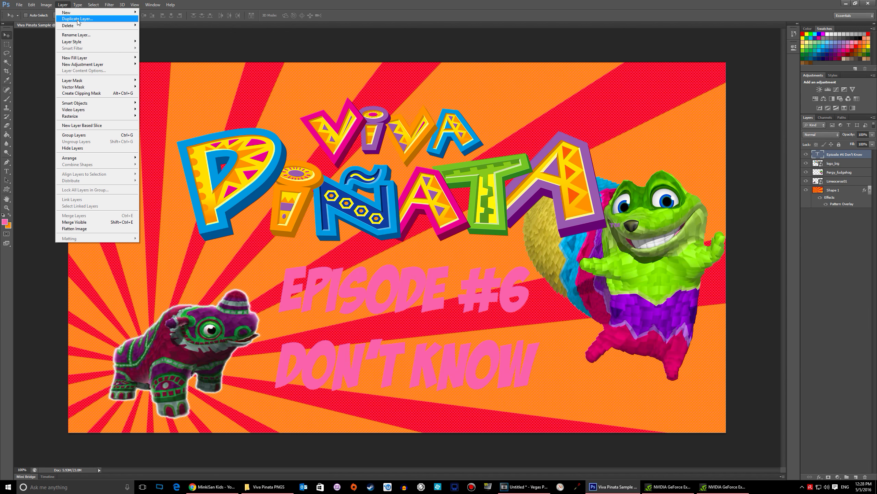
mouse_move(76, 41)
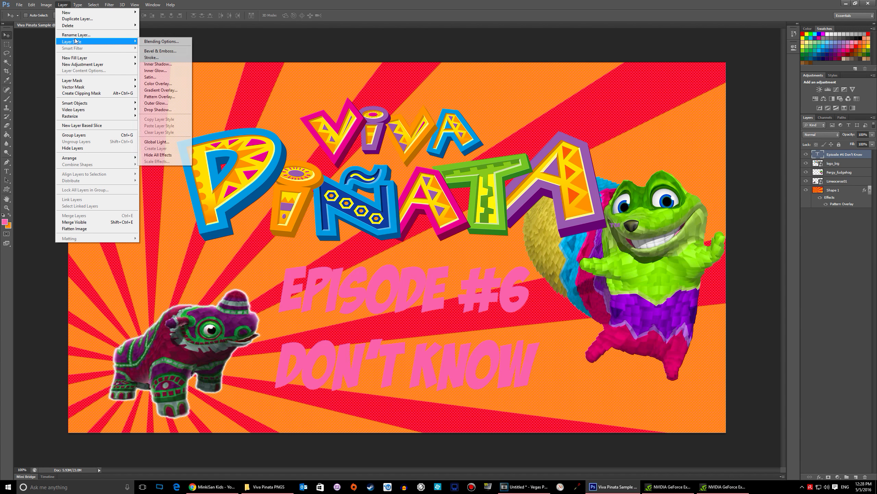
left_click(152, 58)
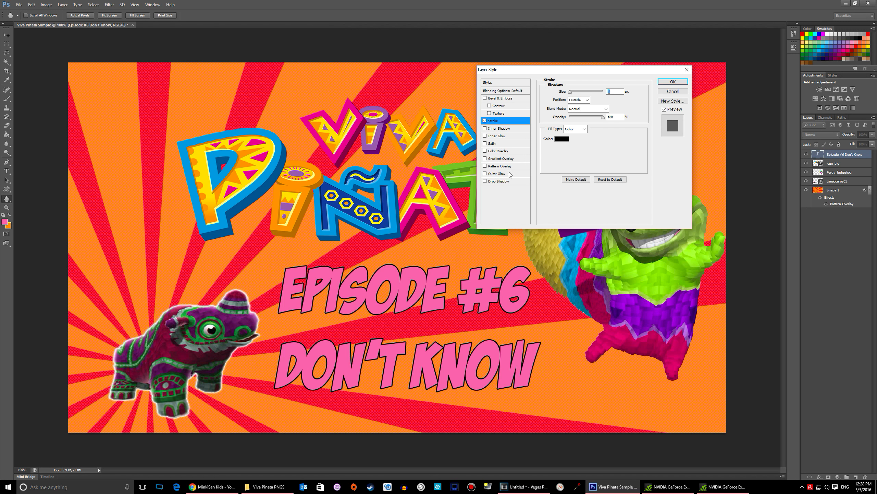
Add a Pattern Overlay to the episode text with the black-and-white diagonal stripe pattern at strongly reduced opacity, and apply the layer style.
left_click(485, 166)
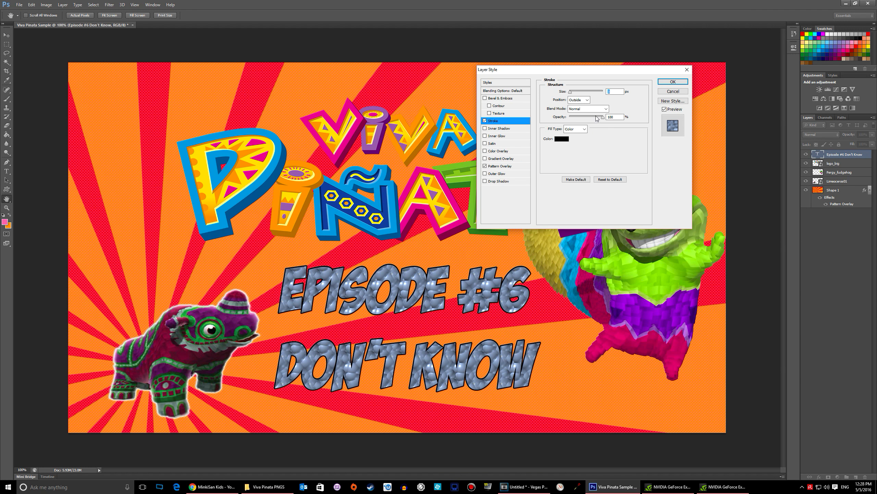
left_click(502, 168)
left_click(591, 115)
left_click(601, 136)
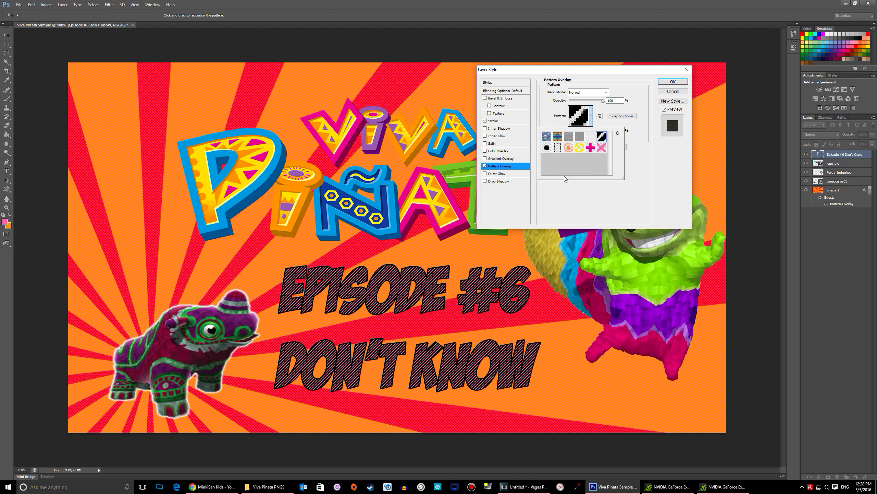
left_click_drag(603, 99, 579, 101)
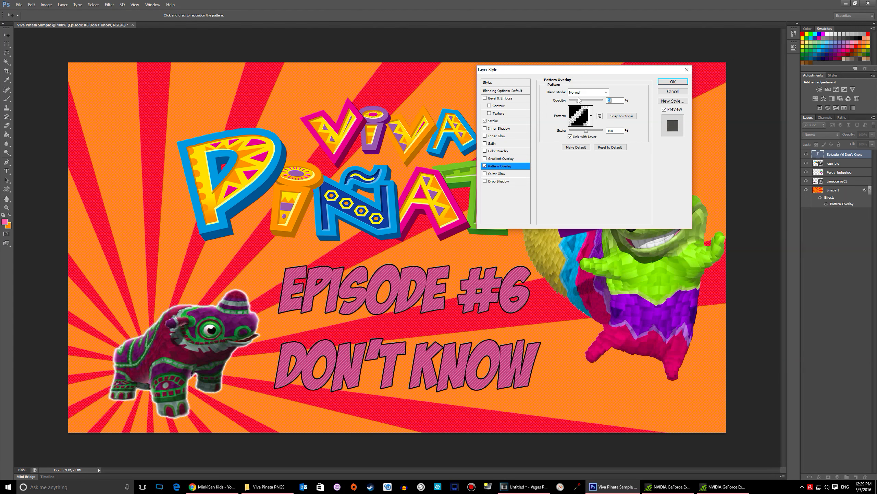
left_click(674, 82)
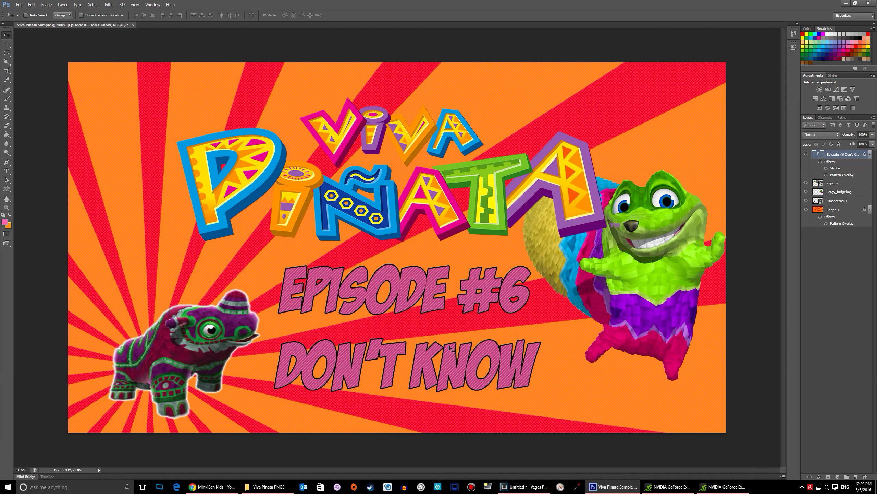
Add Bevel & Emboss with Contour and a Drop Shadow to the episode text layer, keeping their default settings.
right_click(838, 157)
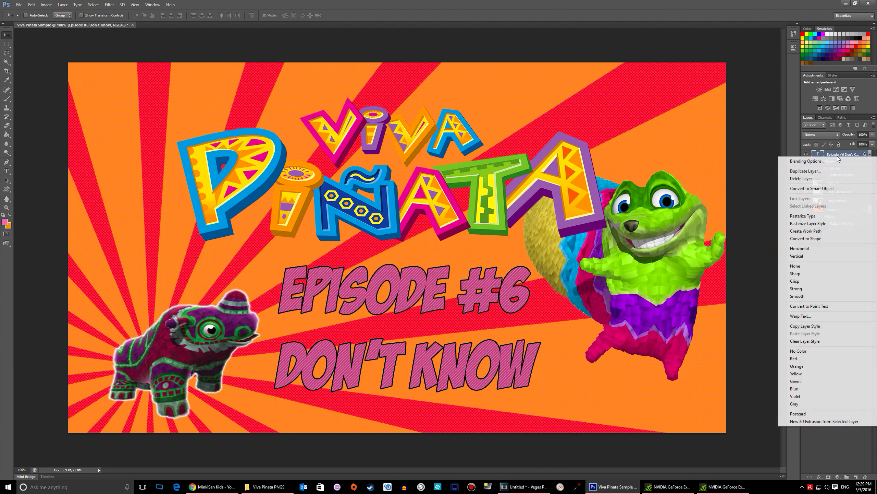
left_click(808, 161)
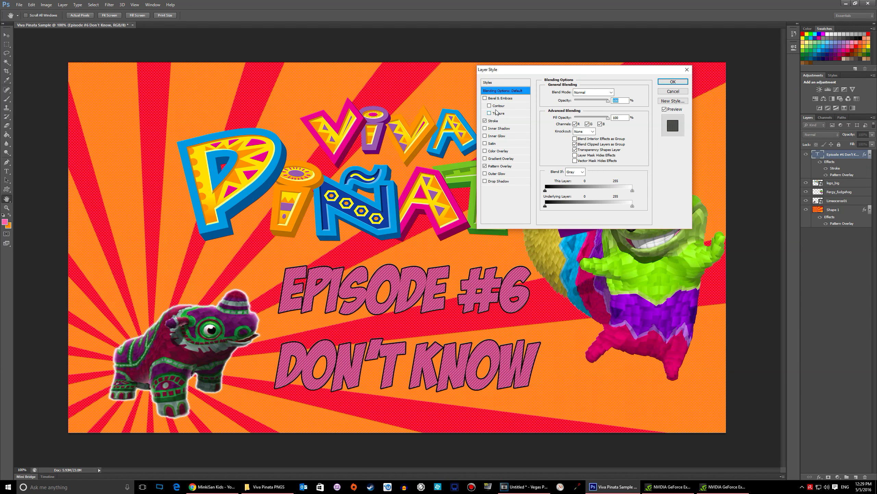
left_click(485, 99)
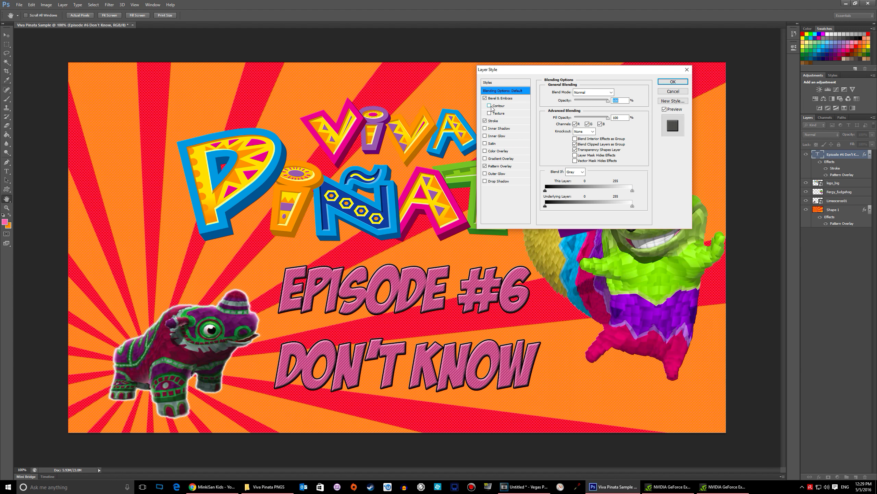
left_click(489, 106)
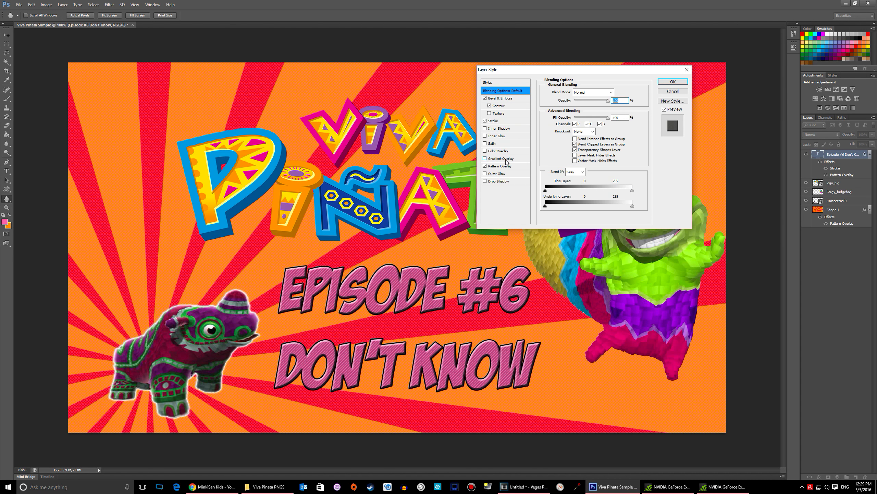
left_click(485, 181)
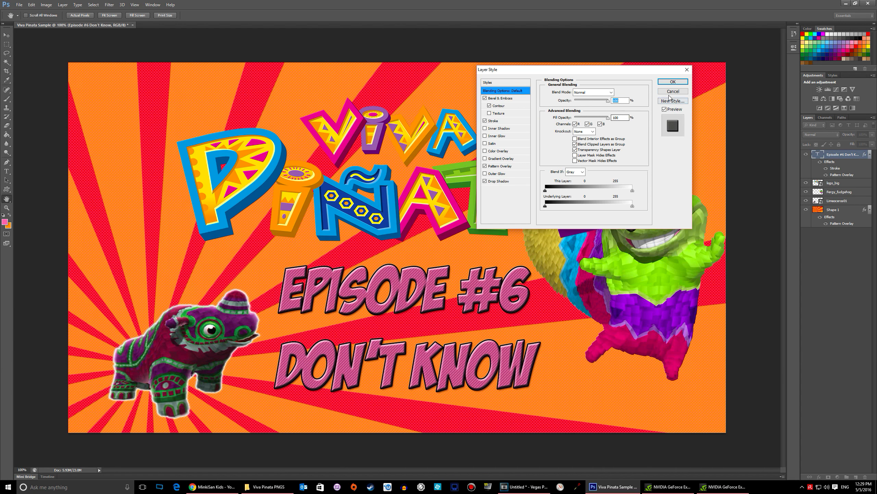
left_click(670, 82)
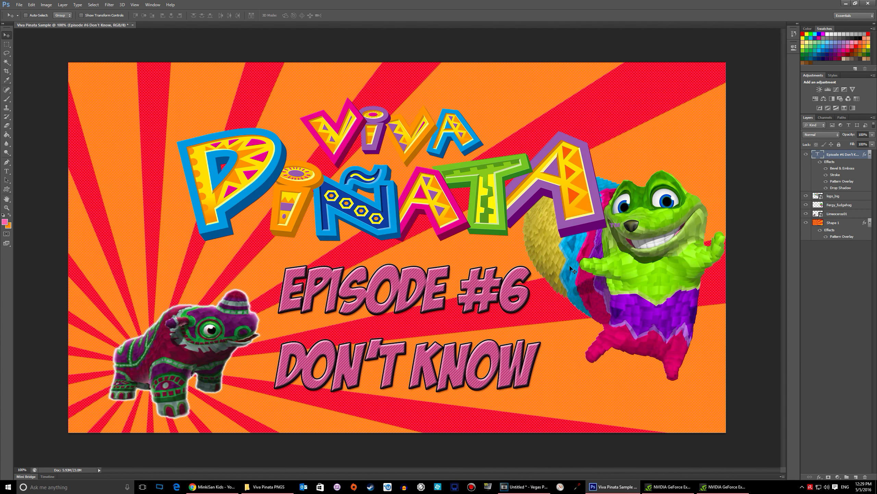